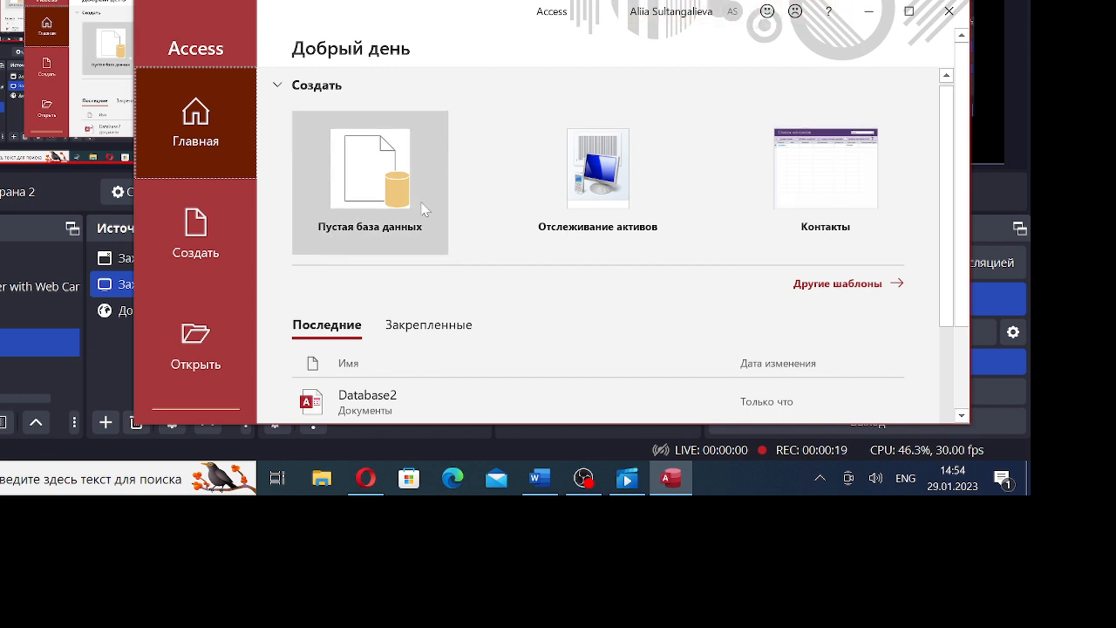
Create a blank database with the file name Correspondence_Log_29.01.2023.
{"action": "left_click", "coordinate": [369, 178]}
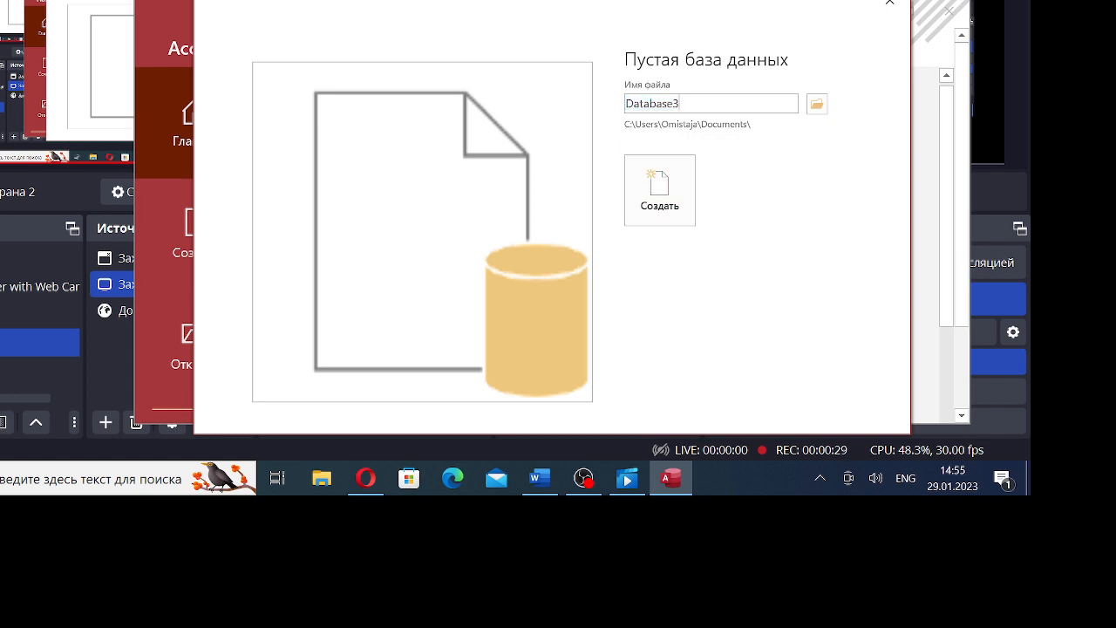
{"action": "left_click_drag", "start_coordinate": [681, 103], "coordinate": [567, 95]}
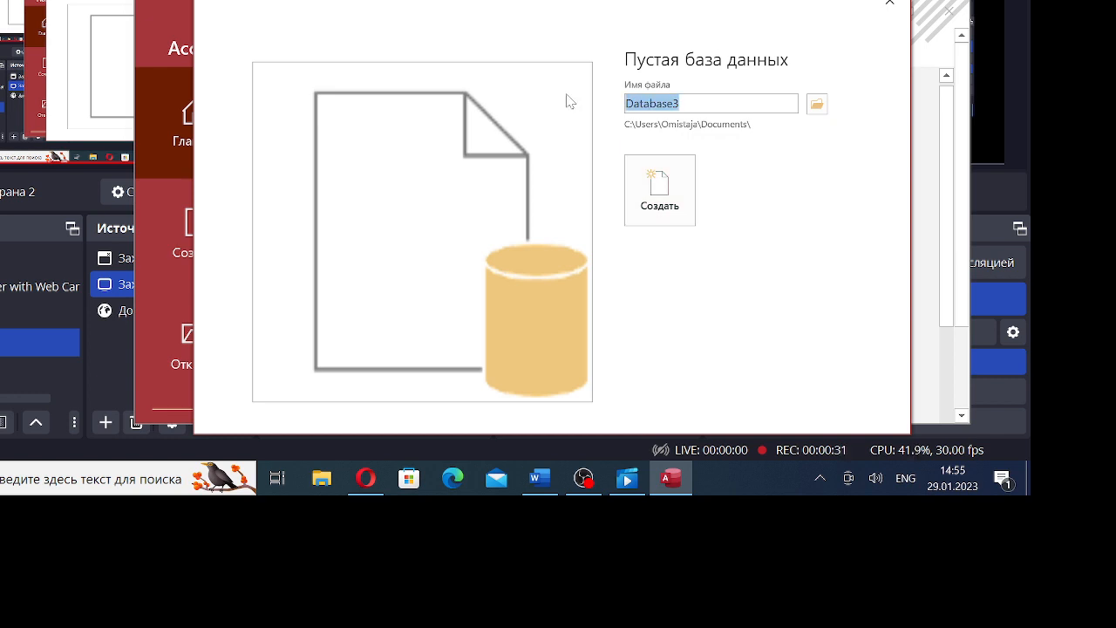
{"action": "type", "text": "Corre"}
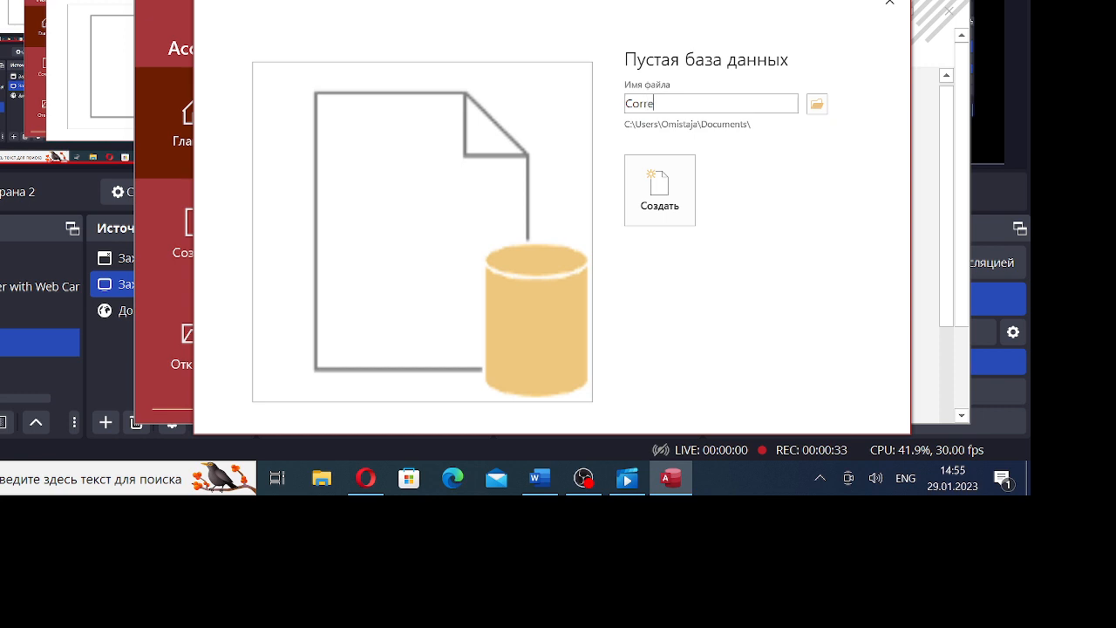
{"action": "type", "text": "spondence_Log+"}
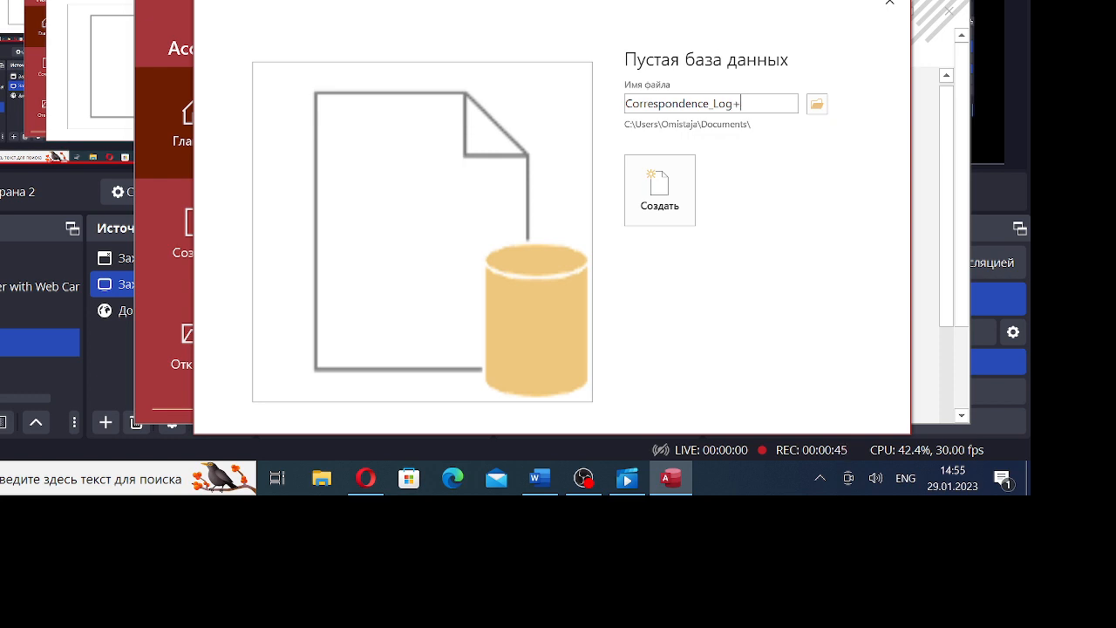
{"action": "key", "text": "BackSpace"}
{"action": "type", "text": "_29.01.2023"}
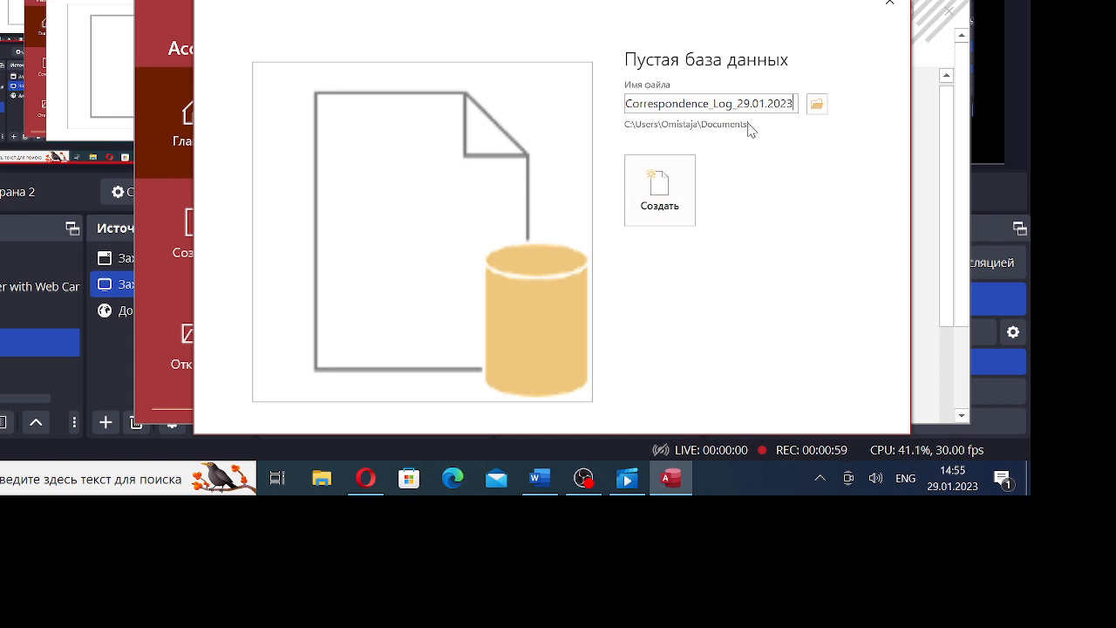
{"action": "left_click", "coordinate": [655, 203]}
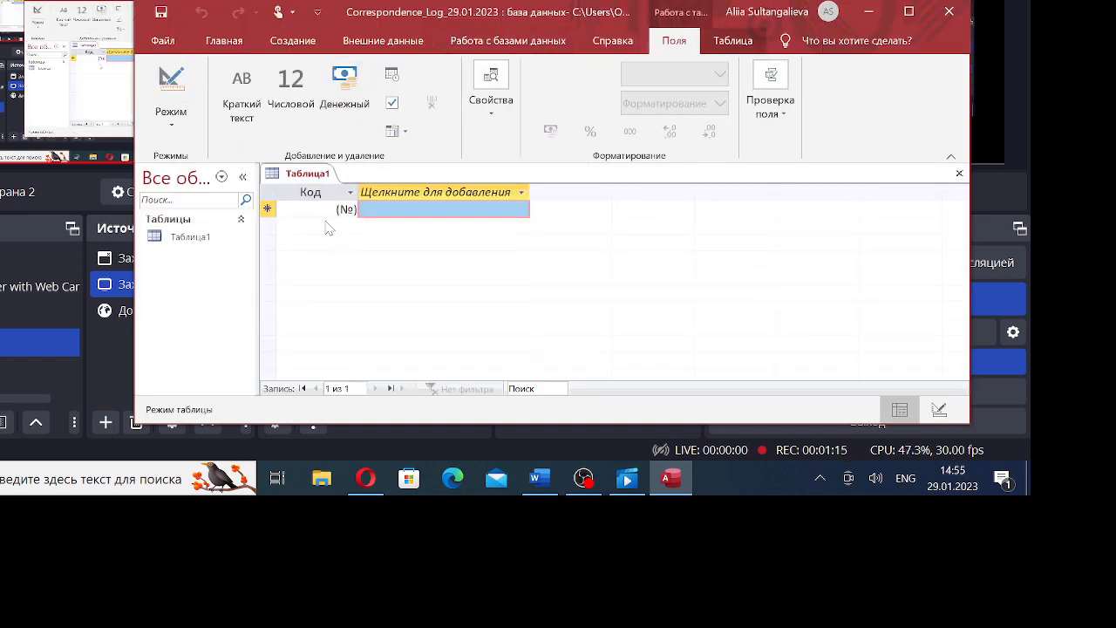
Switch the new table to Design view, saving it under the name MD-MC_E_L-T_OUT.
{"action": "mouse_move", "coordinate": [486, 26]}
{"action": "left_mouse_down"}
{"action": "mouse_move", "coordinate": [484, 110]}
{"action": "mouse_move", "coordinate": [476, 43]}
{"action": "left_mouse_up"}
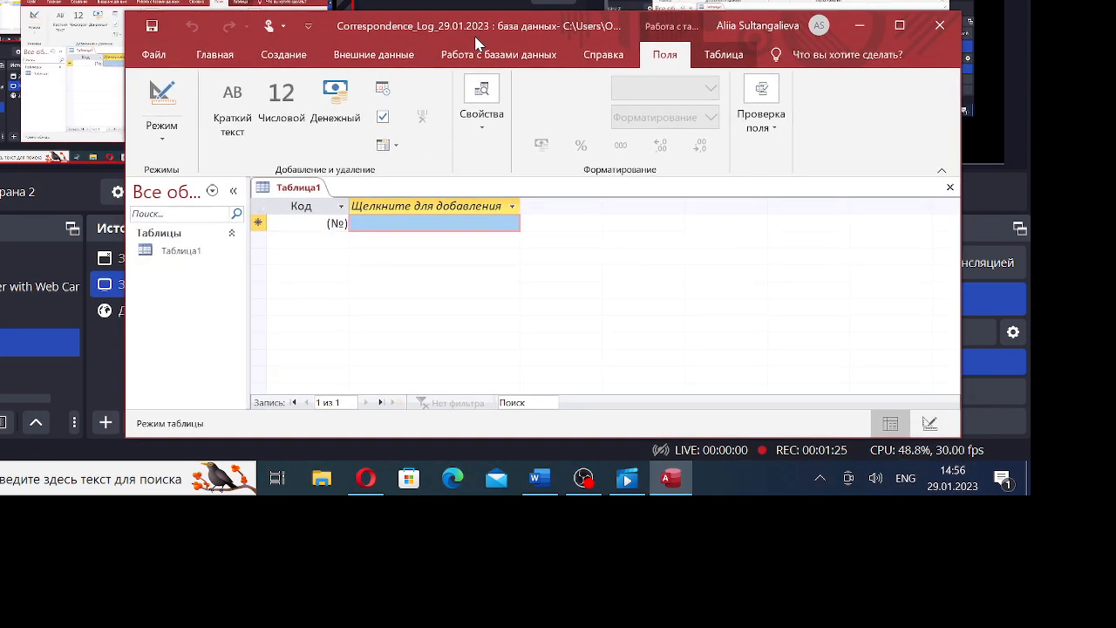
{"action": "left_click", "coordinate": [169, 106]}
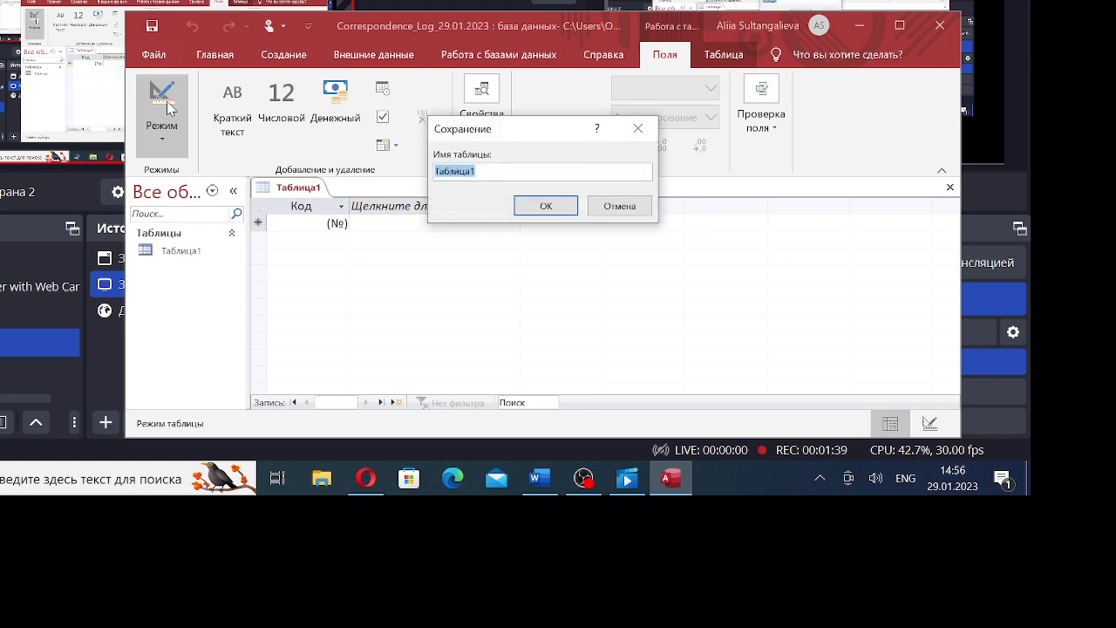
{"action": "type", "text": "M"}
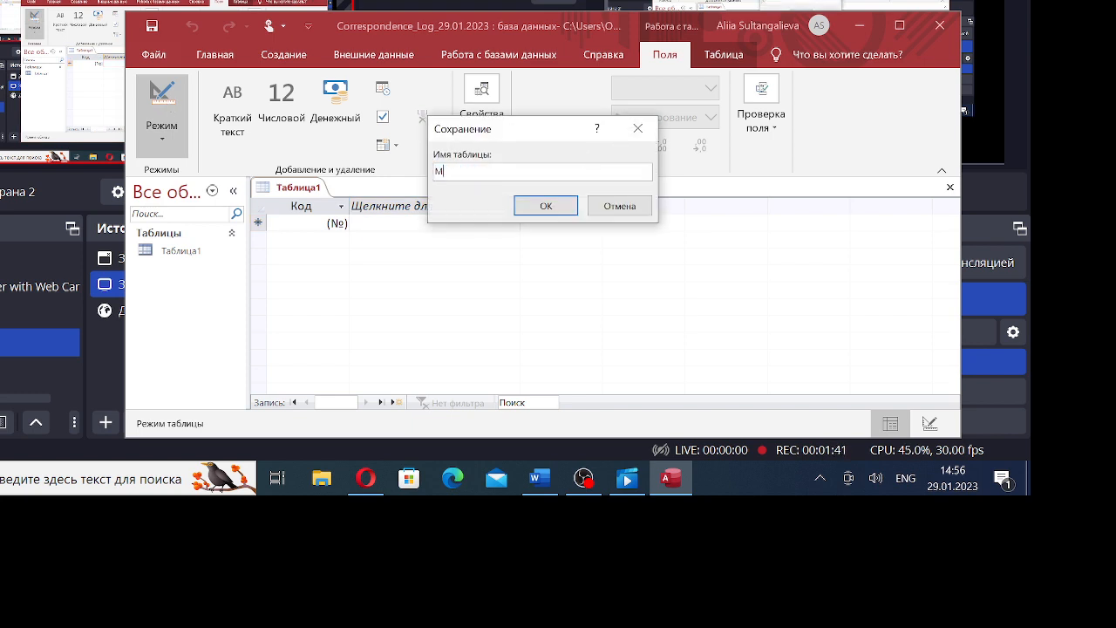
{"action": "type", "text": "D-MC_"}
{"action": "type", "text": "E_L-T"}
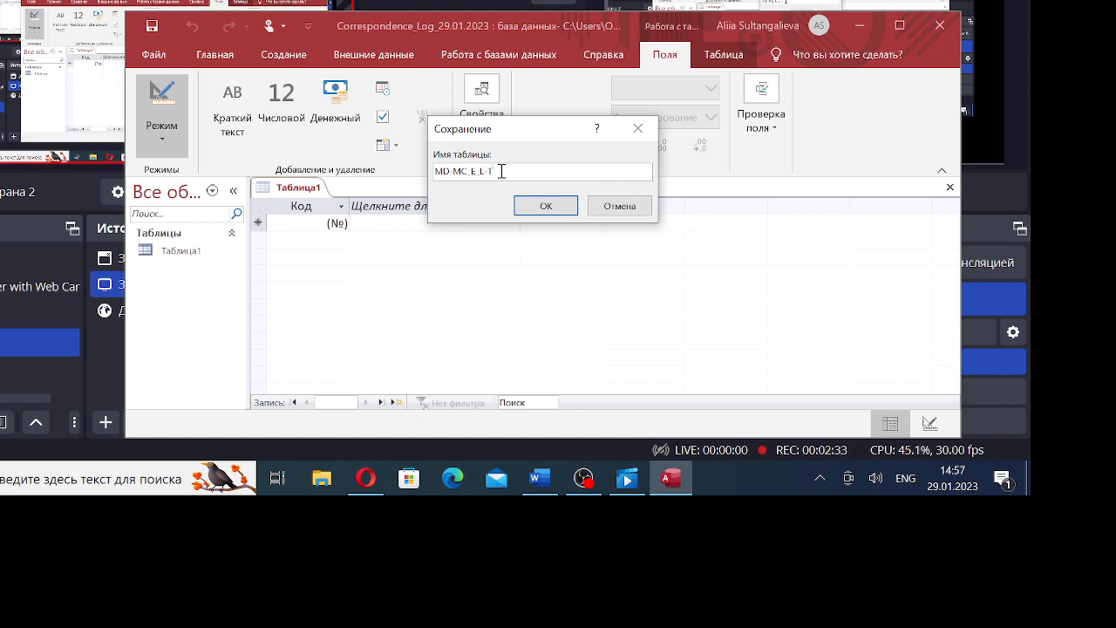
{"action": "type", "text": "_OUT"}
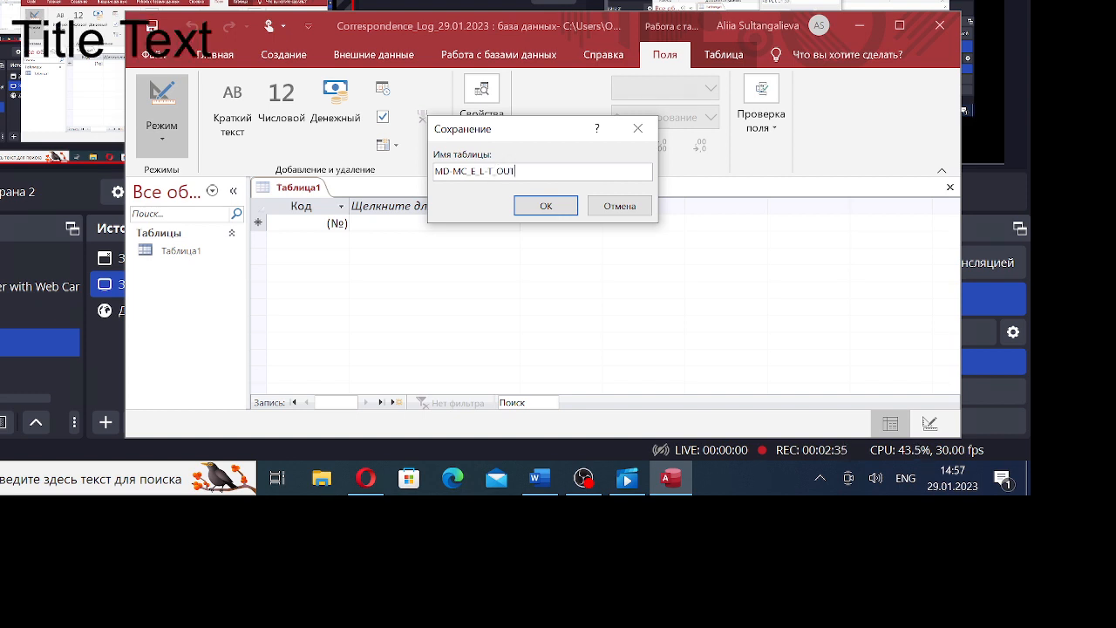
{"action": "left_click", "coordinate": [543, 207]}
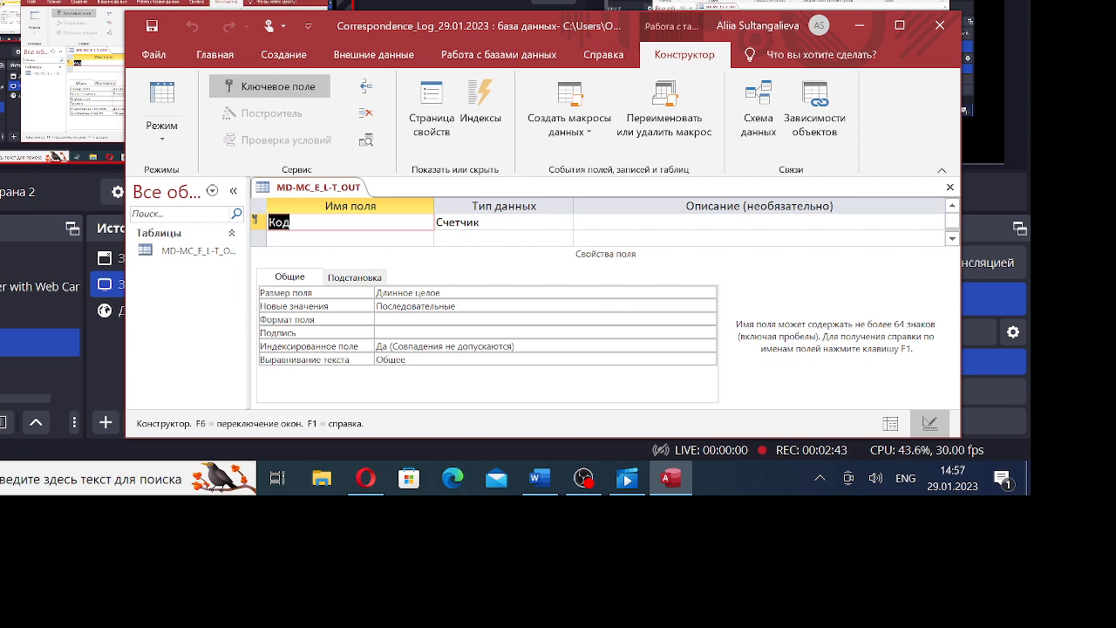
Rename the primary key field to ID_Number and make it a Короткий текст field with a size of 50.
{"action": "key", "text": "Delete"}
{"action": "type", "text": "ID_"}
{"action": "type", "text": "Number"}
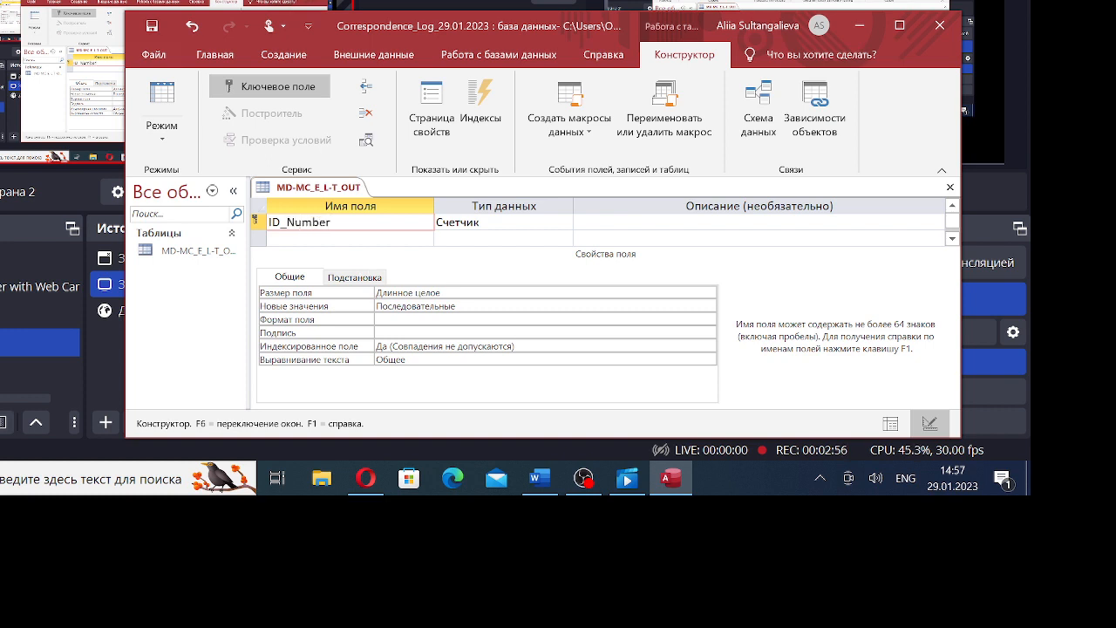
{"action": "key", "text": "Tab"}
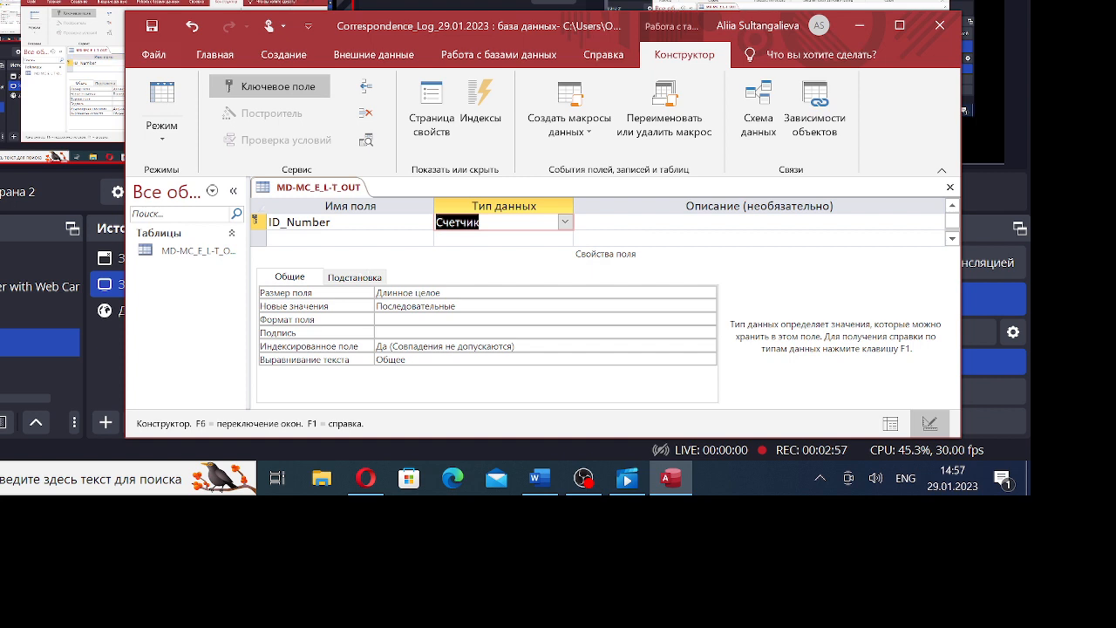
{"action": "left_click", "coordinate": [566, 223]}
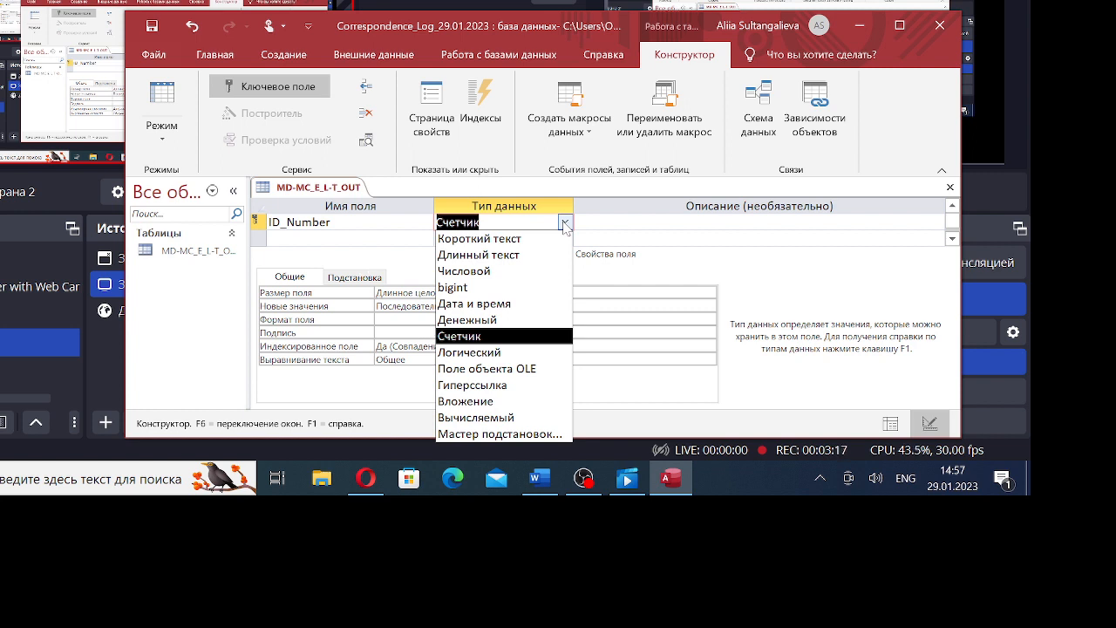
{"action": "left_click", "coordinate": [494, 246]}
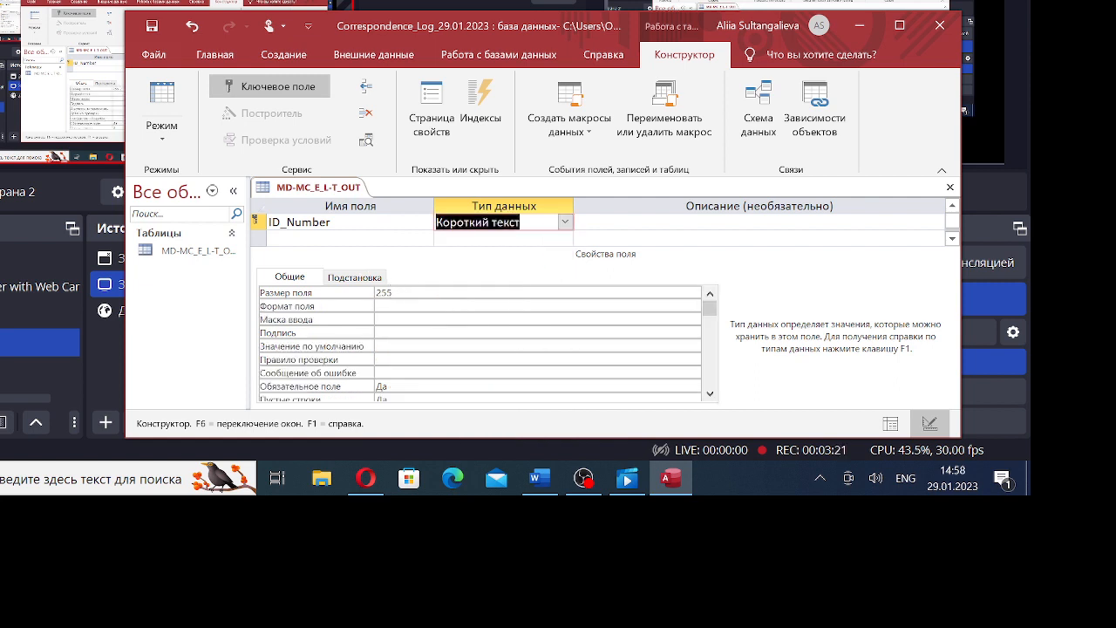
{"action": "left_click_drag", "start_coordinate": [397, 293], "coordinate": [361, 294]}
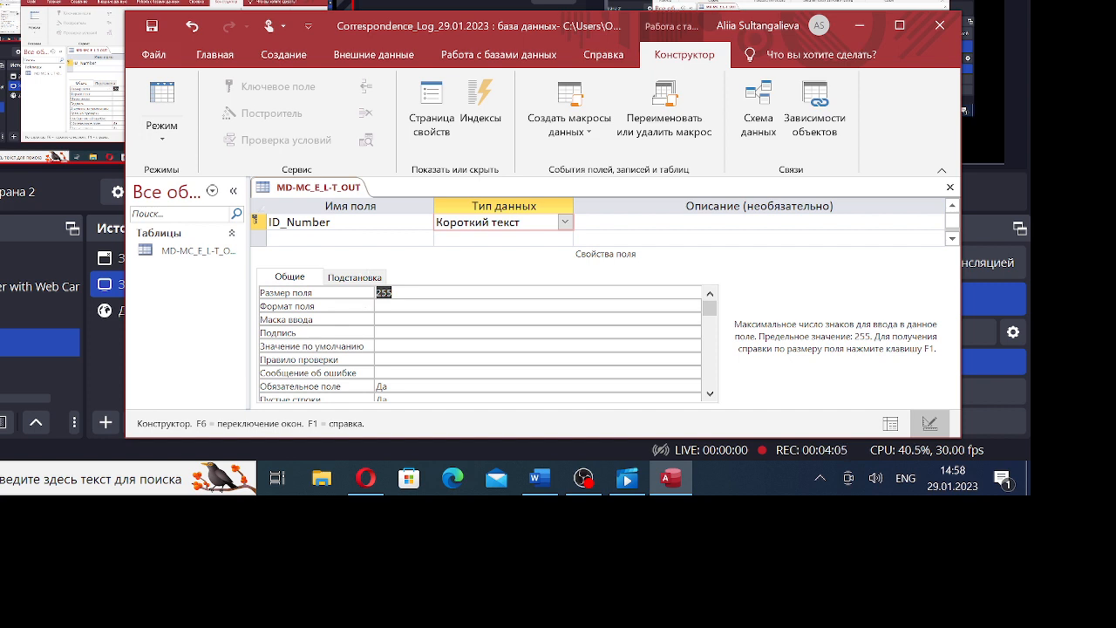
{"action": "type", "text": "50"}
Add a field named Date, accepting the reserved word as its name, with the data type Дата и время.
{"action": "left_click", "coordinate": [301, 238]}
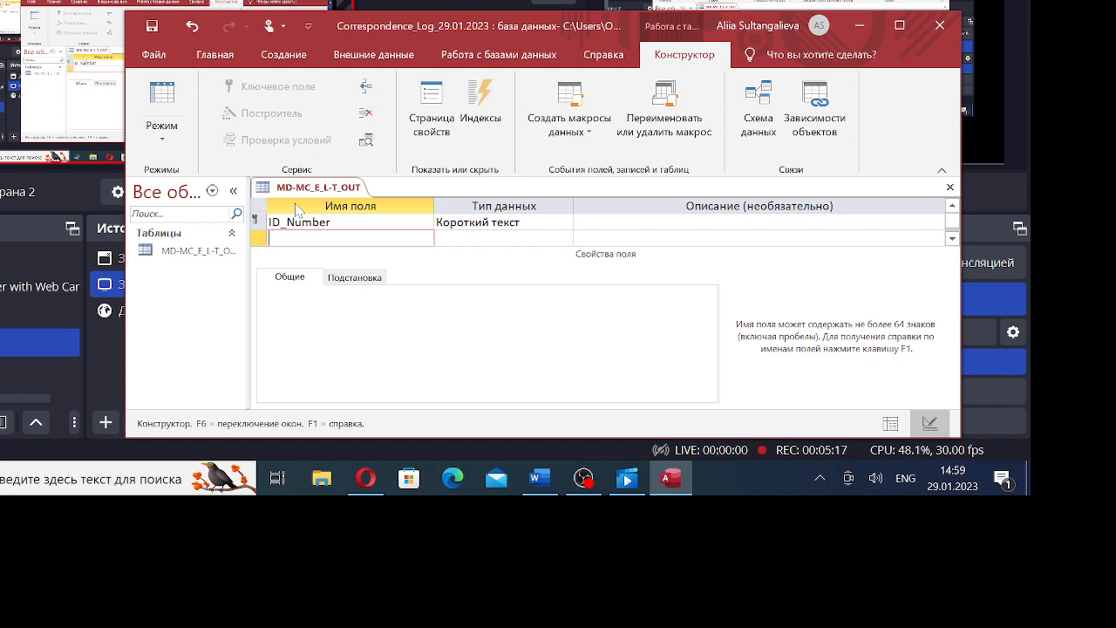
{"action": "type", "text": "Lf"}
{"action": "key", "text": "BackSpace"}
{"action": "key", "text": "BackSpace"}
{"action": "type", "text": "Date"}
{"action": "key", "text": "Return"}
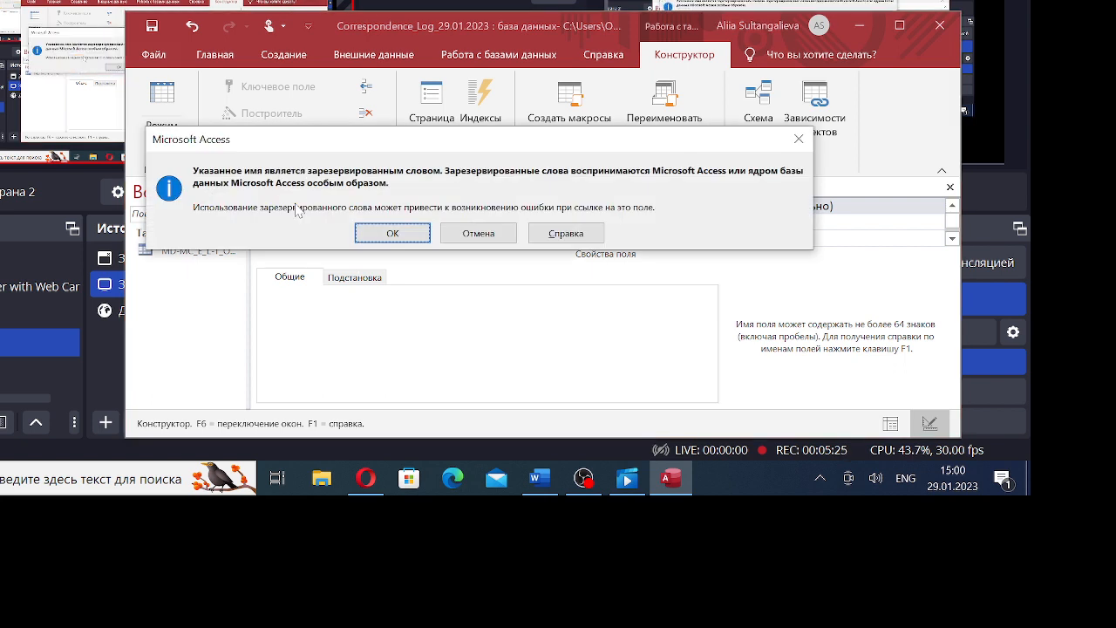
{"action": "left_click", "coordinate": [410, 240]}
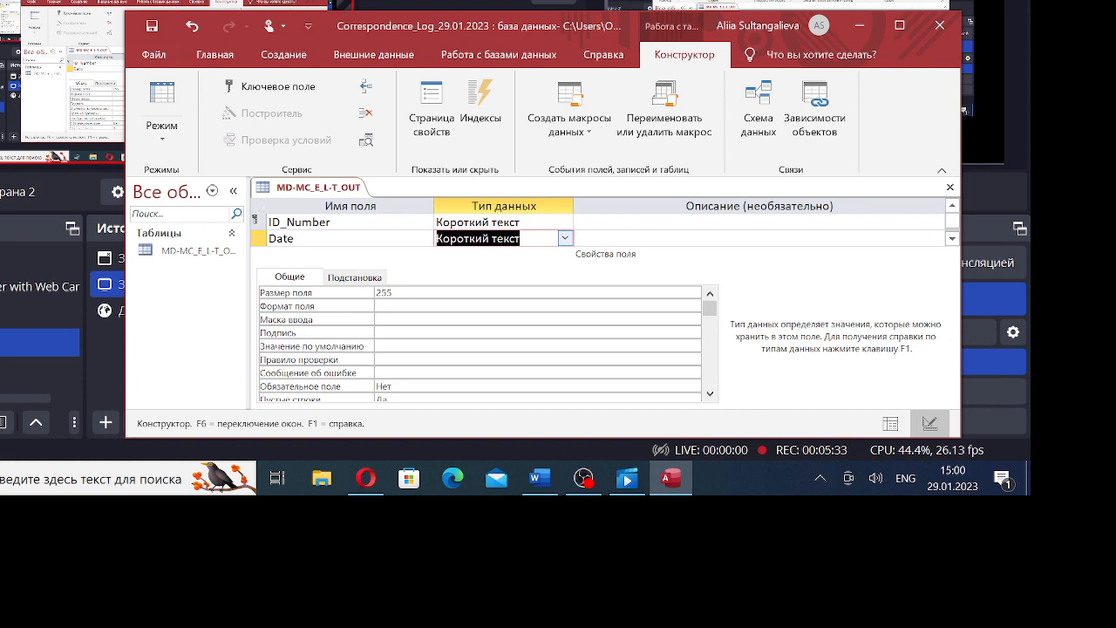
{"action": "left_click", "coordinate": [565, 238]}
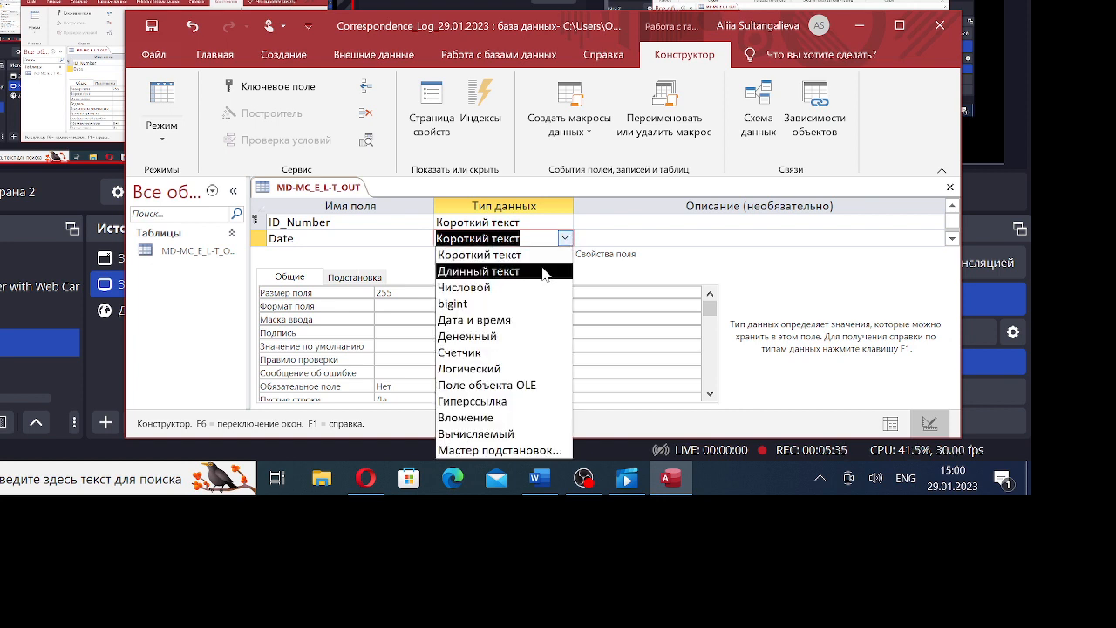
{"action": "left_click", "coordinate": [514, 322]}
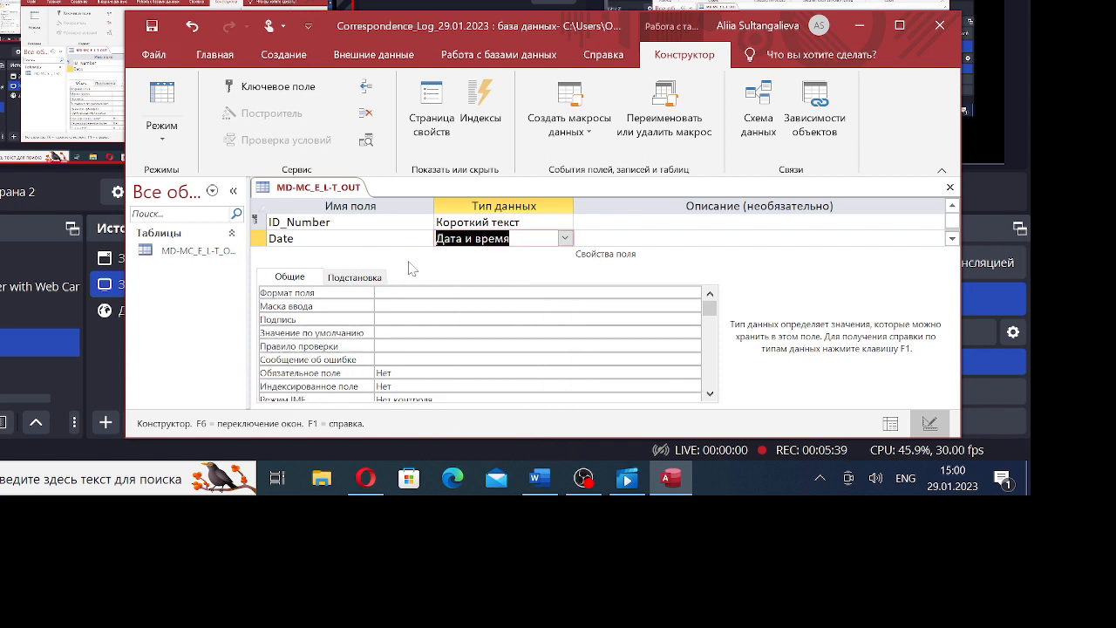
Add a field named Subjuect below Date, keeping the data type Короткий текст.
{"action": "left_click", "coordinate": [370, 239]}
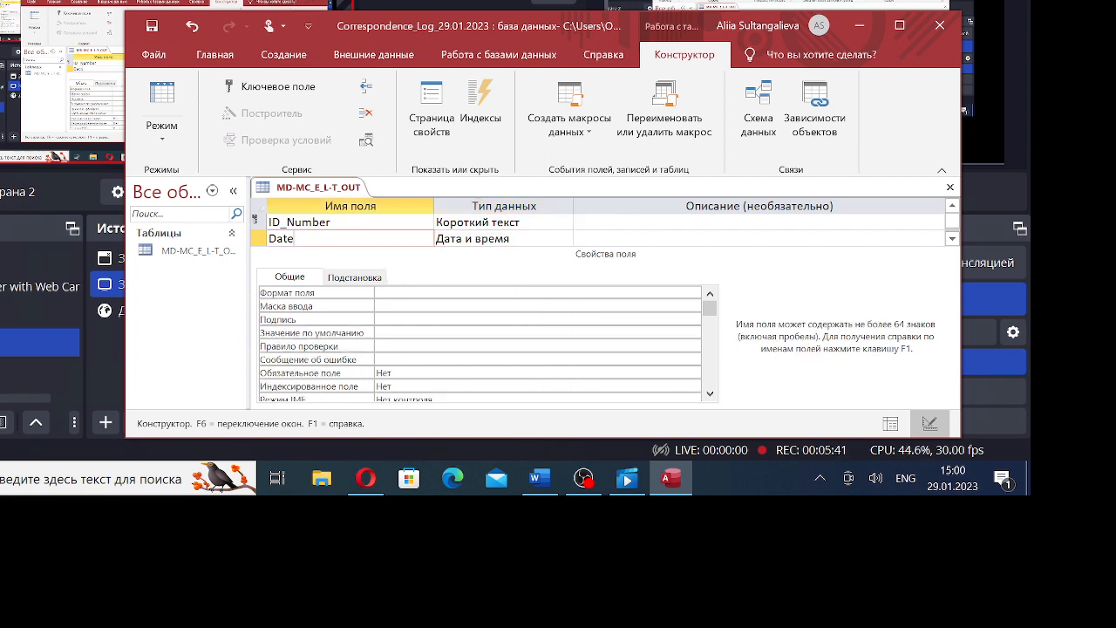
{"action": "left_click", "coordinate": [370, 223]}
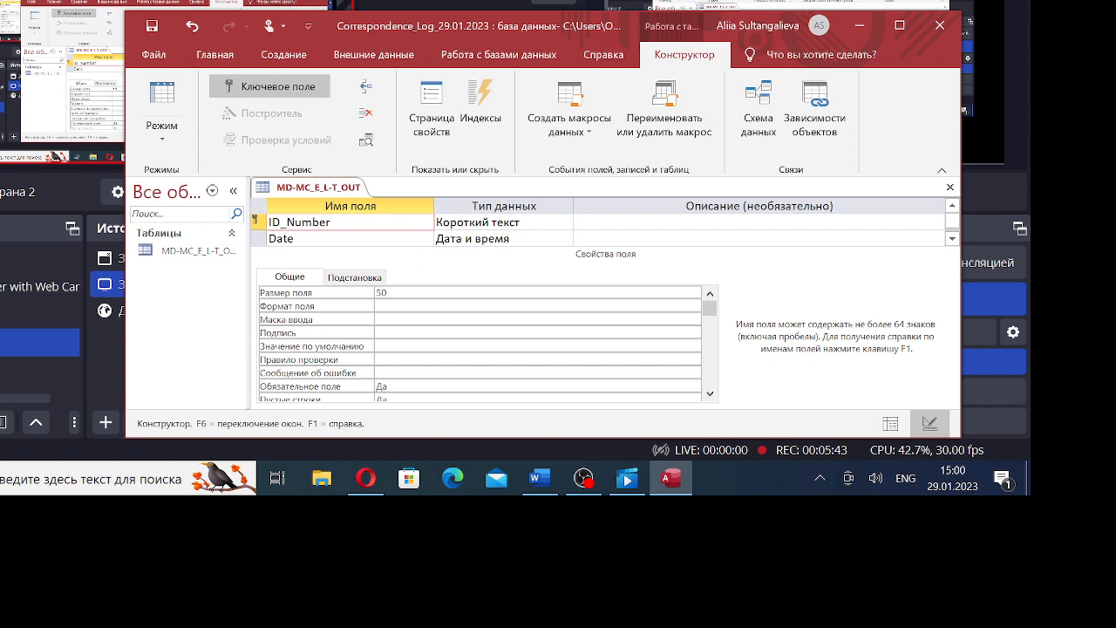
{"action": "key", "text": "Down"}
{"action": "key", "text": "Down"}
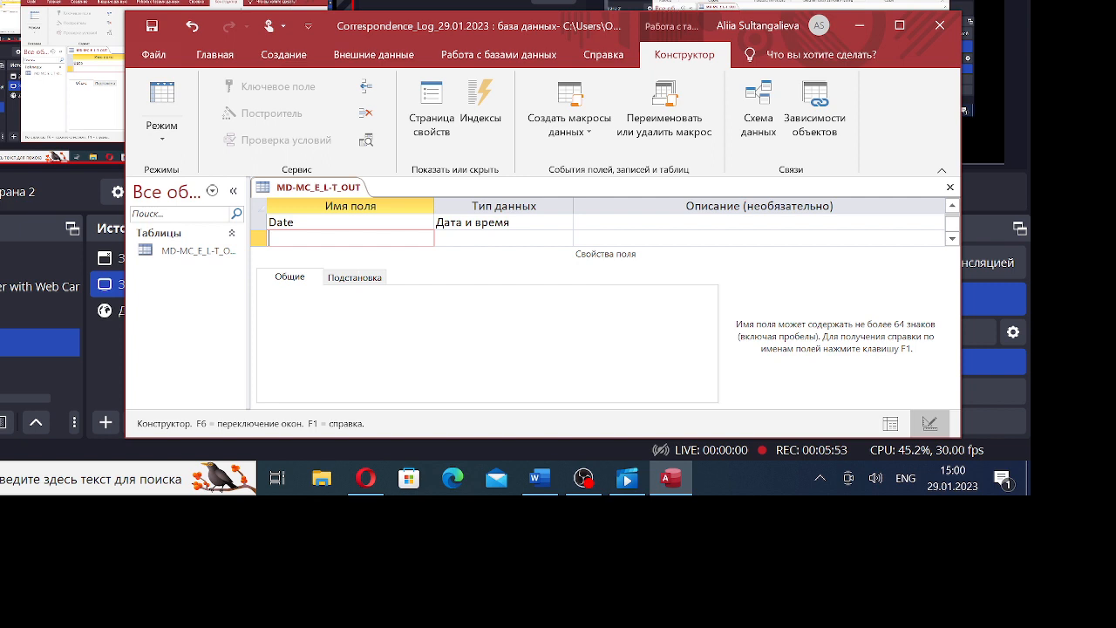
{"action": "type", "text": "Subjuect"}
{"action": "key", "text": "Tab"}
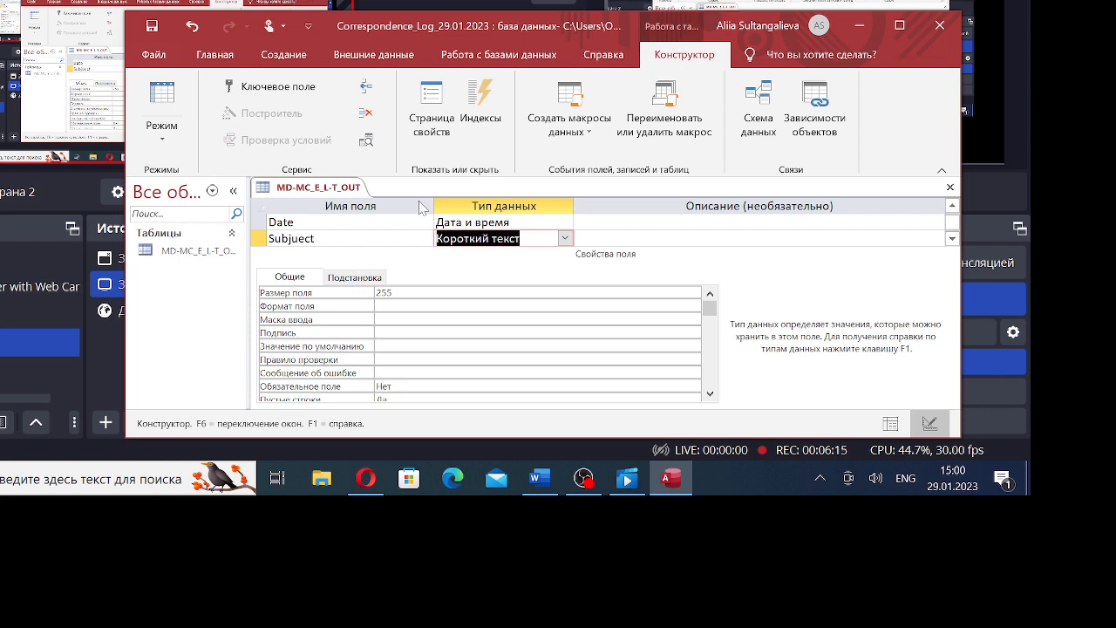
Add a field named Recipients below Subjuect with the data type Длинный текст.
{"action": "key", "text": "Down"}
{"action": "key", "text": "shift+Tab"}
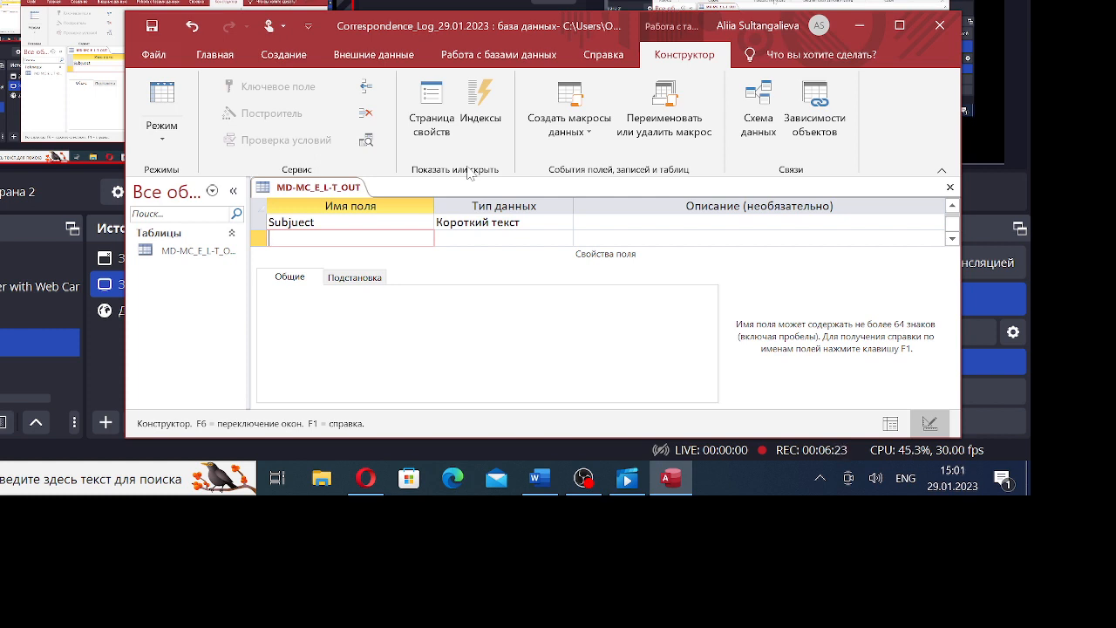
{"action": "type", "text": "Recipients"}
{"action": "key", "text": "Tab"}
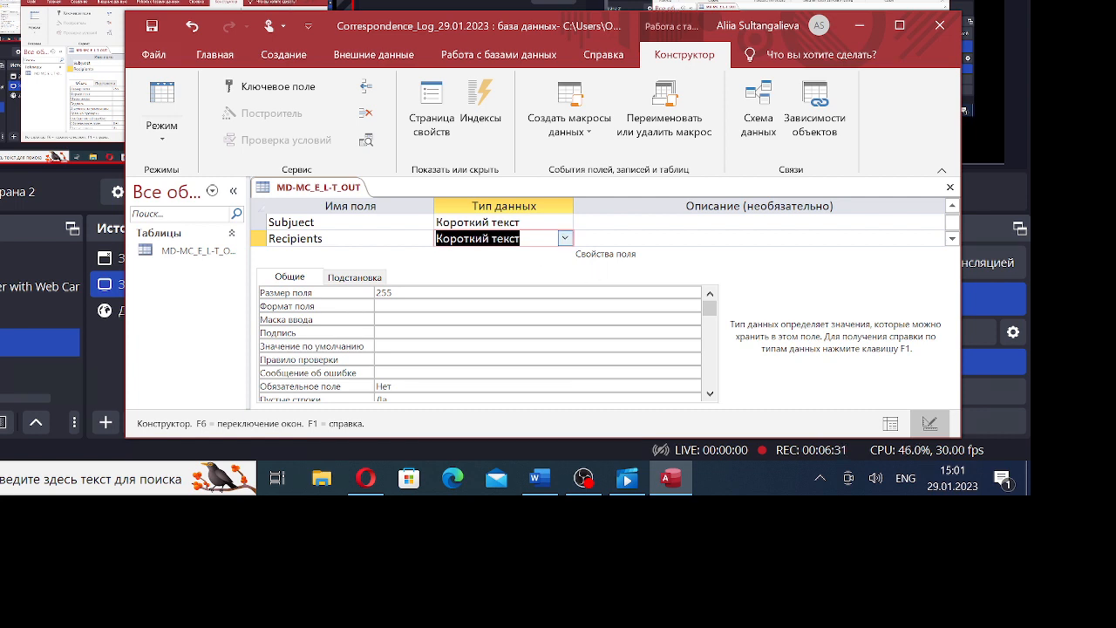
{"action": "left_click", "coordinate": [566, 240]}
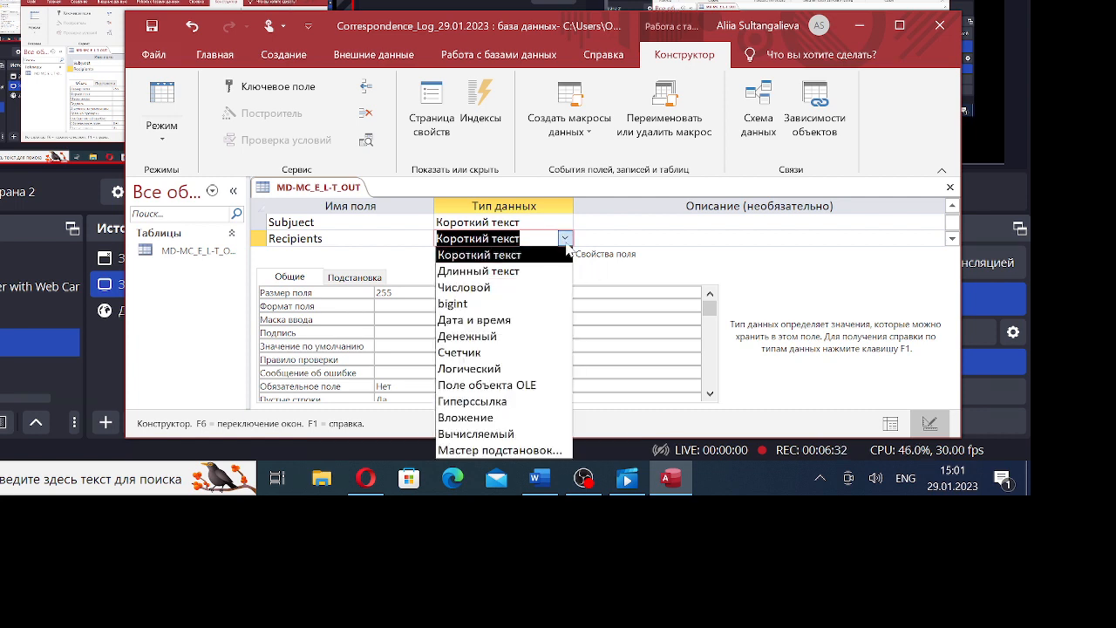
{"action": "left_click", "coordinate": [531, 272]}
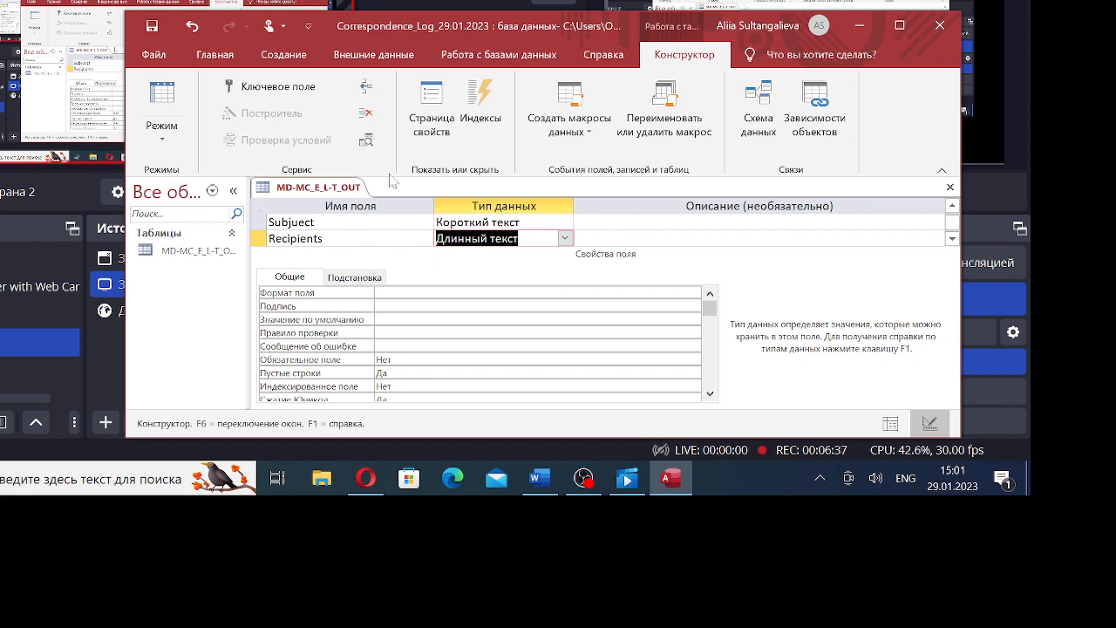
Add a field named Notes below Recipients with the data type Длинный текст.
{"action": "key", "text": "Down"}
{"action": "key", "text": "Left"}
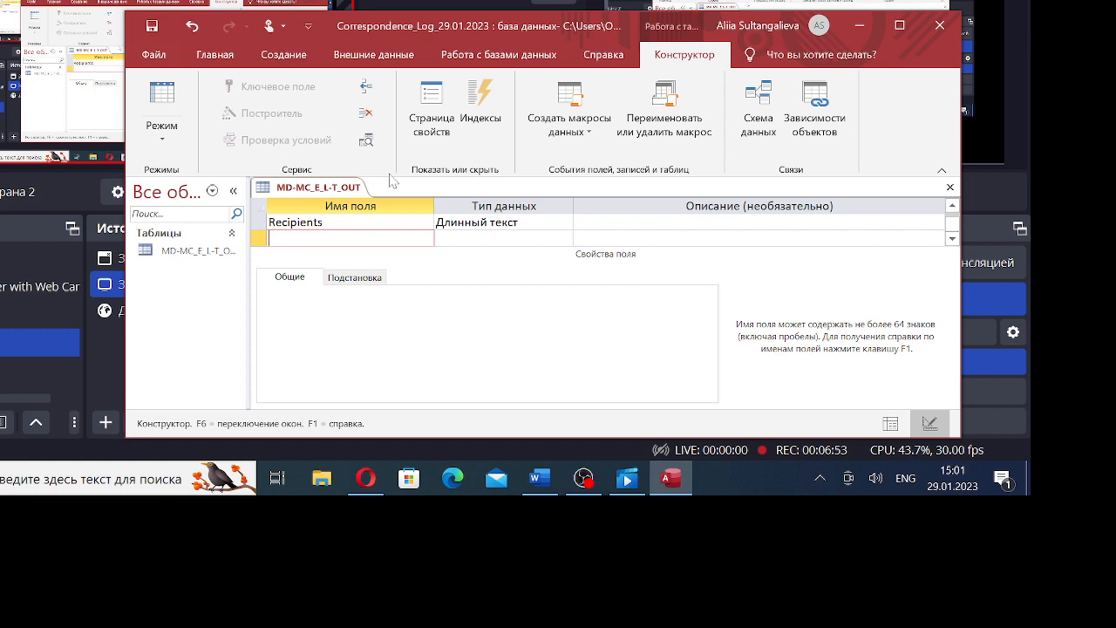
{"action": "key", "text": "Up"}
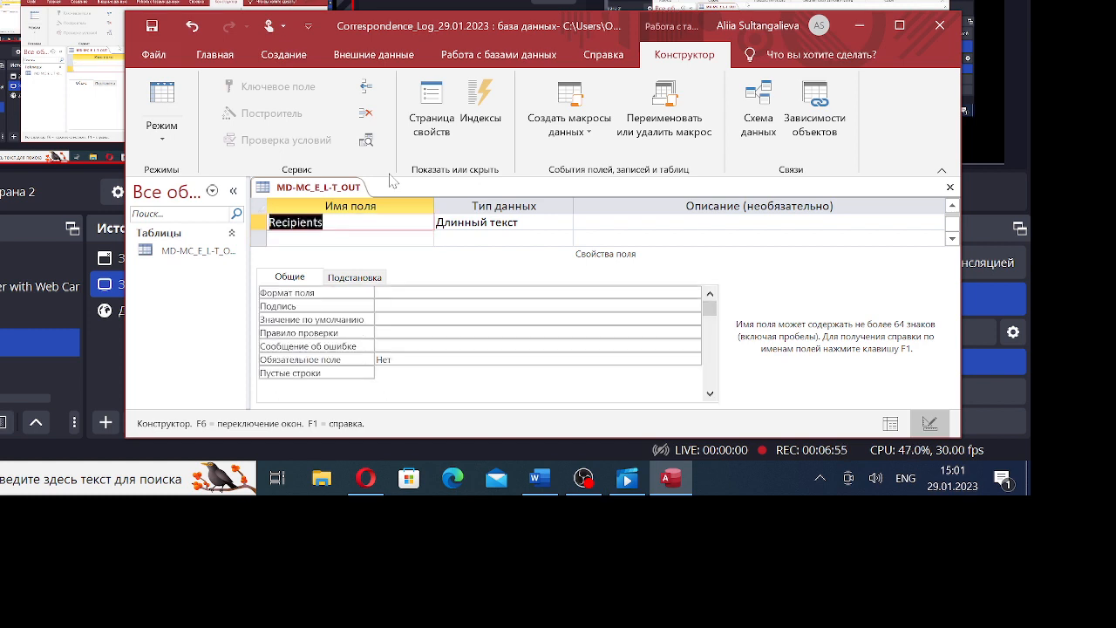
{"action": "key", "text": "Down"}
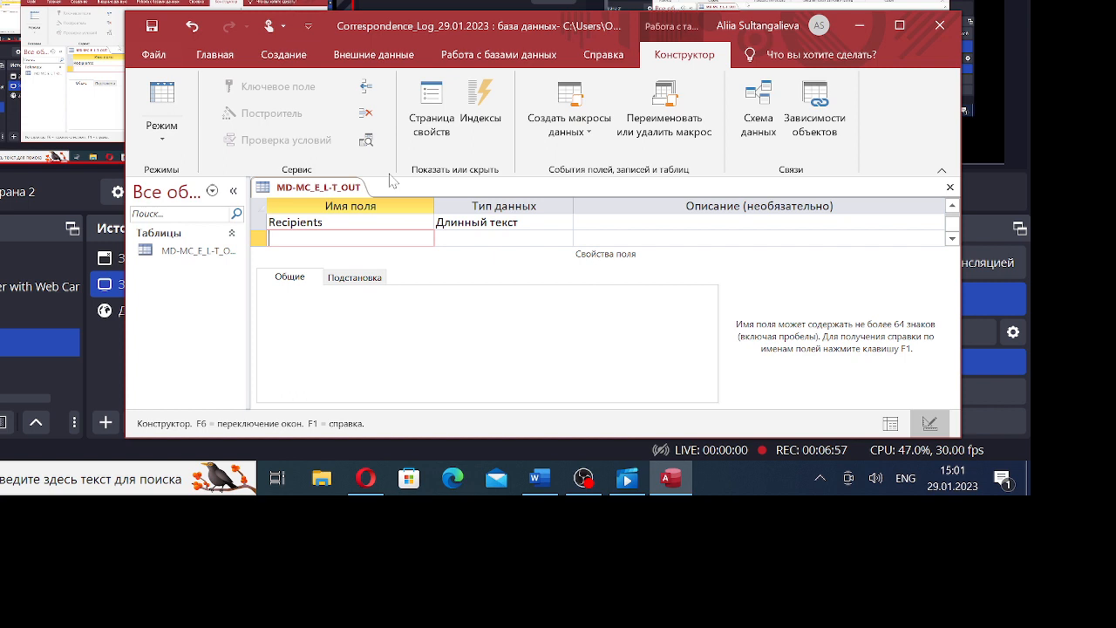
{"action": "type", "text": "Notes"}
{"action": "key", "text": "Tab"}
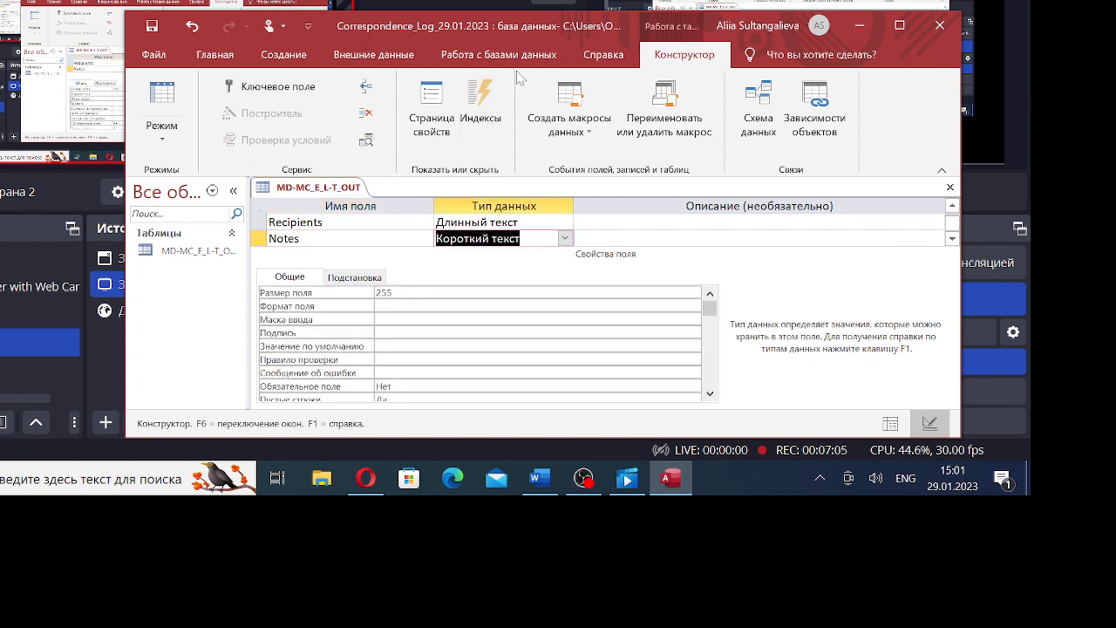
{"action": "left_click", "coordinate": [565, 238]}
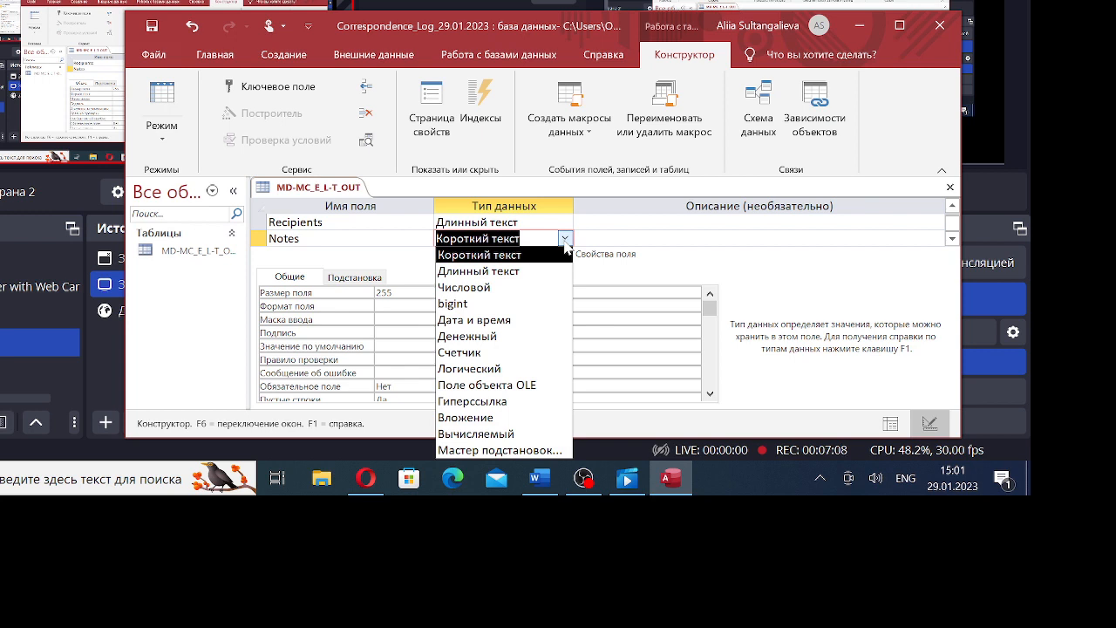
{"action": "left_click", "coordinate": [518, 278]}
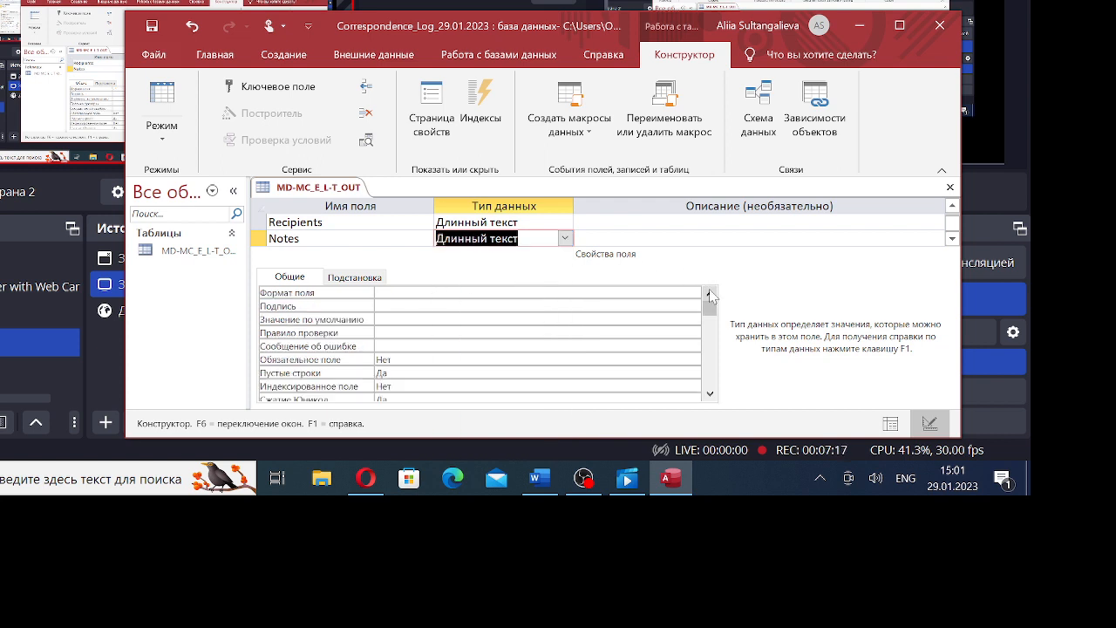
{"action": "left_click", "coordinate": [477, 239]}
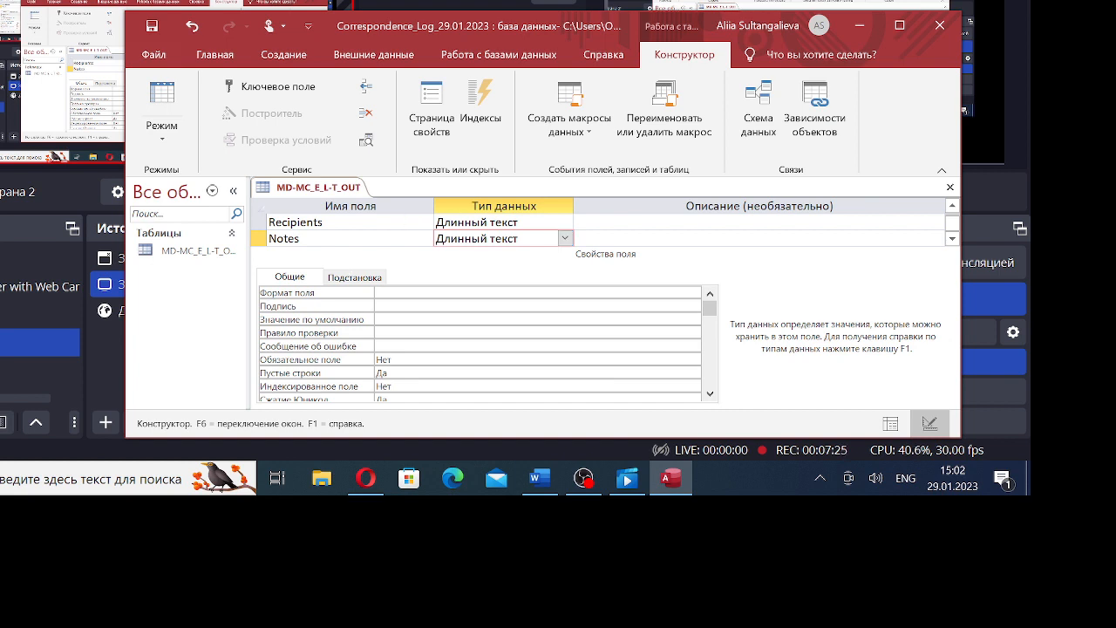
Review the fields defined so far, from ID_Number to Notes, checking their names, data types and properties.
{"action": "left_click", "coordinate": [317, 239]}
{"action": "key", "text": "Up"}
{"action": "key", "text": "Up"}
{"action": "key", "text": "Up"}
{"action": "key", "text": "Up"}
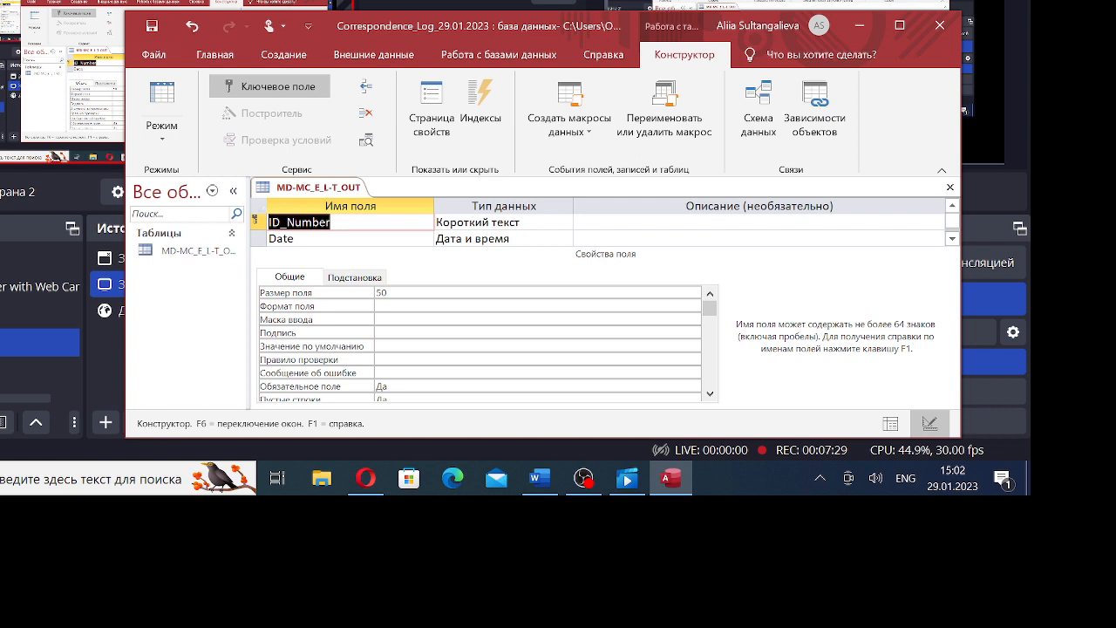
{"action": "key", "text": "Down"}
{"action": "key", "text": "Down"}
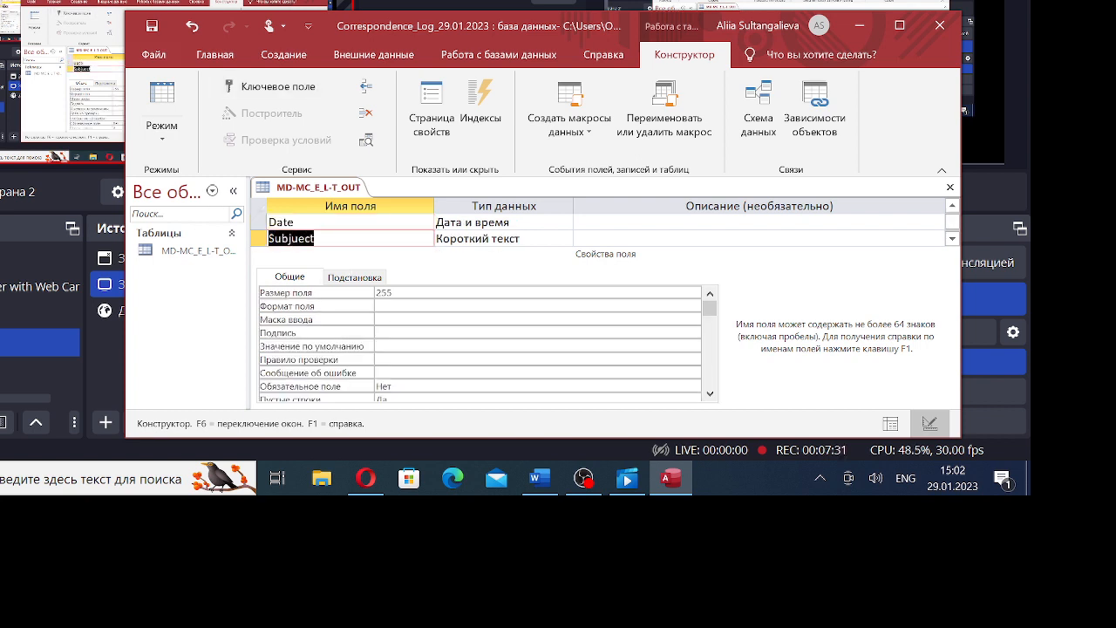
{"action": "key", "text": "Up"}
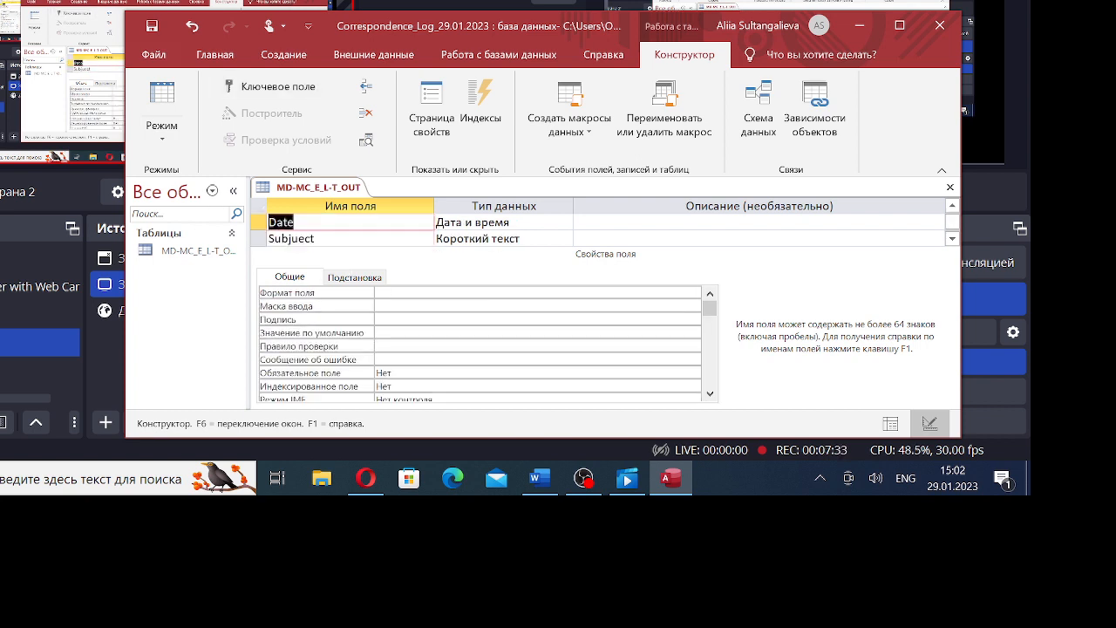
{"action": "key", "text": "Down"}
{"action": "key", "text": "Down"}
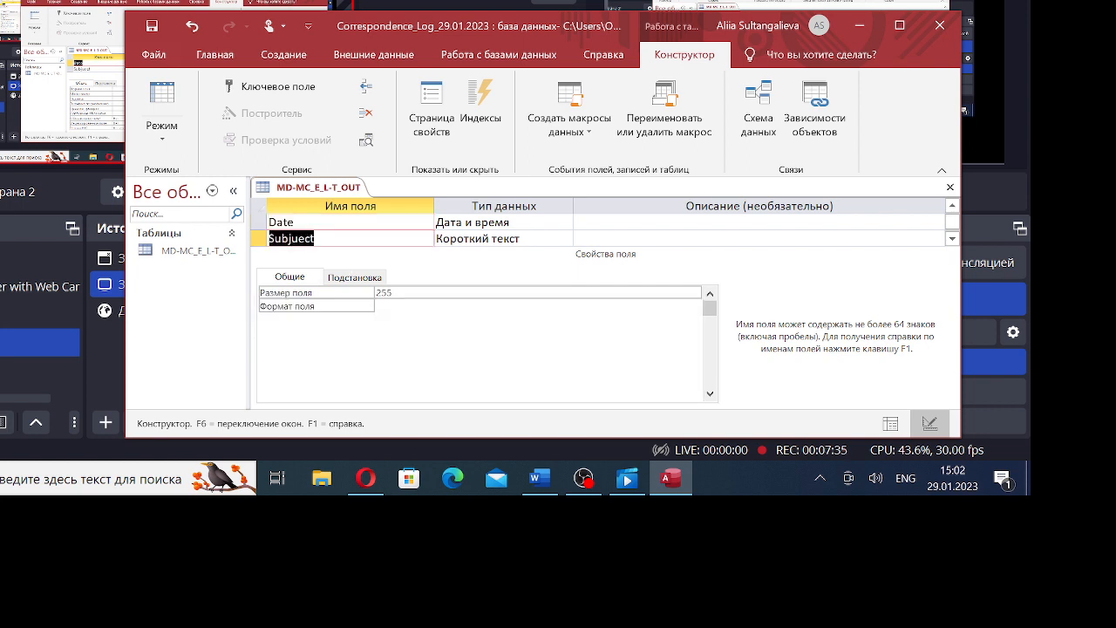
{"action": "key", "text": "Down"}
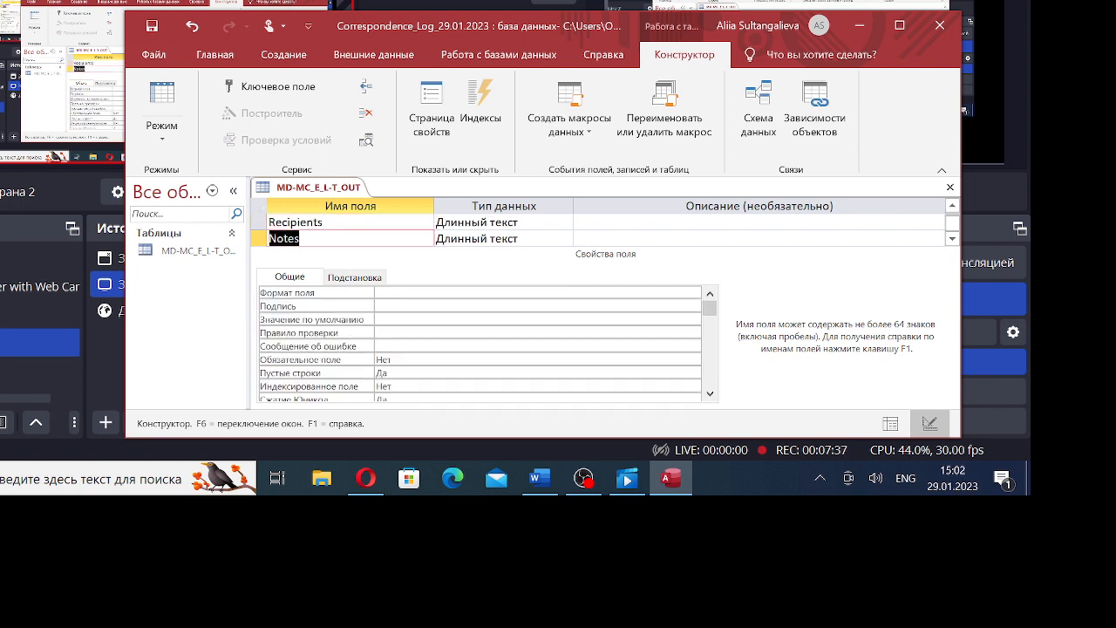
Add another field below Notes, entering a name that begins with Messa.
{"action": "key", "text": "Down"}
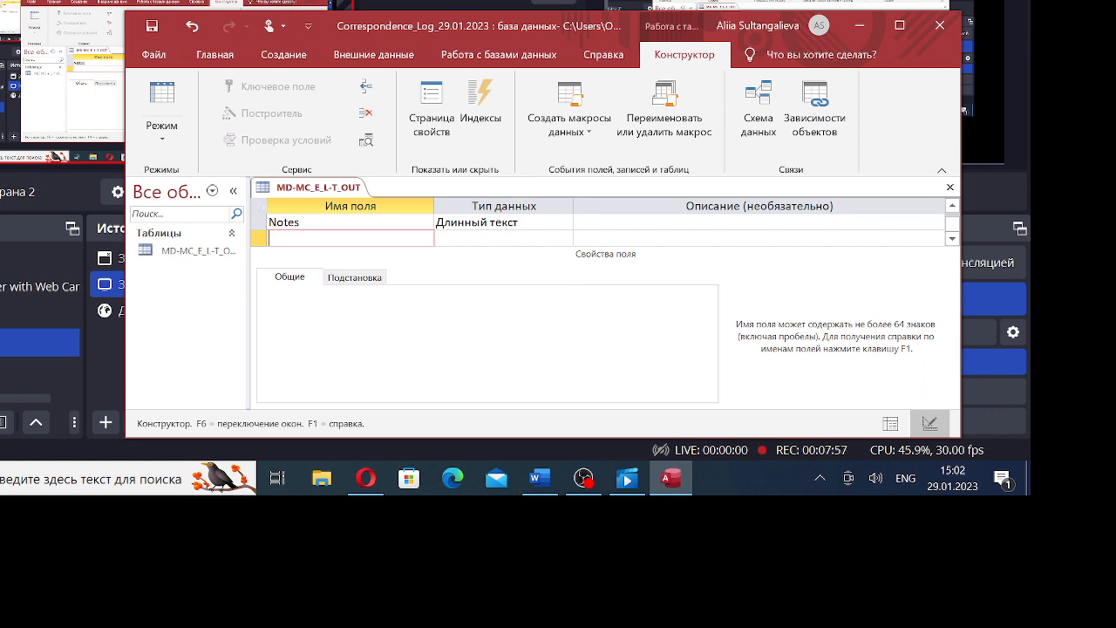
{"action": "type", "text": "Messa"}
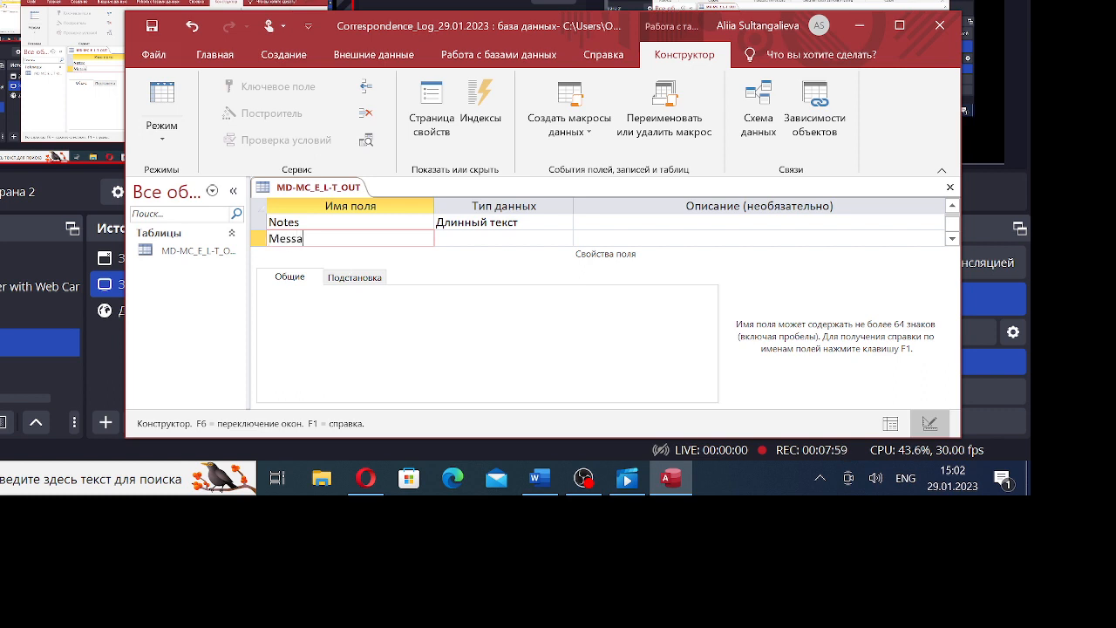